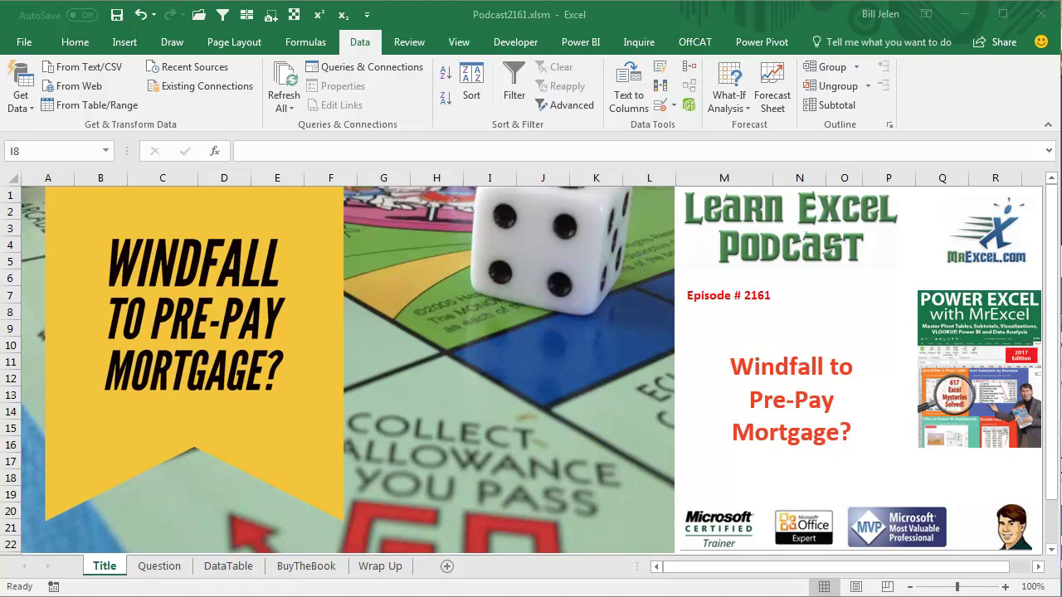
pyautogui.click(162, 567)
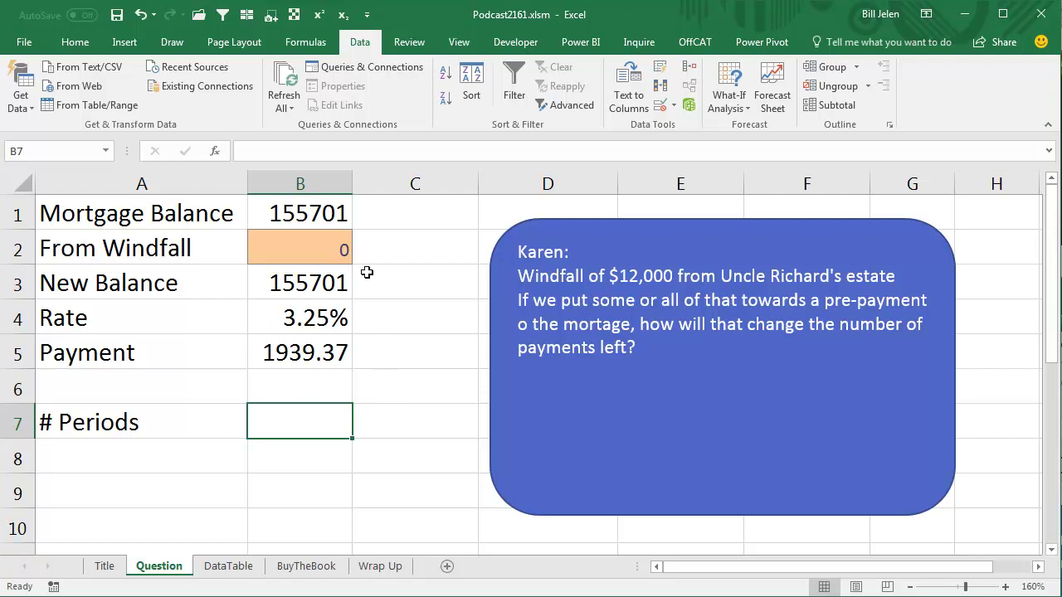
pyautogui.click(333, 213)
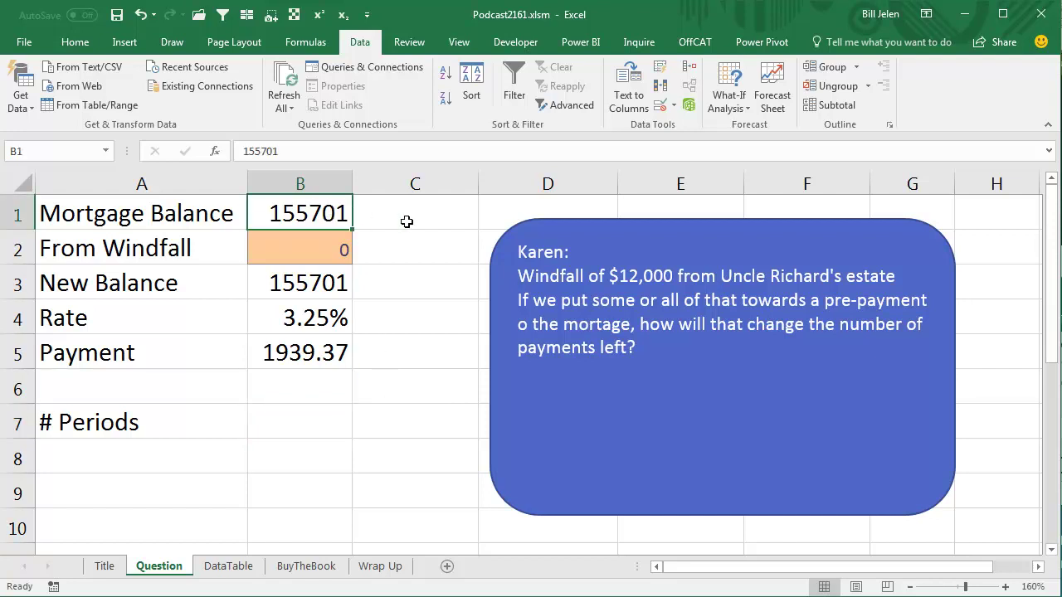
pyautogui.click(317, 317)
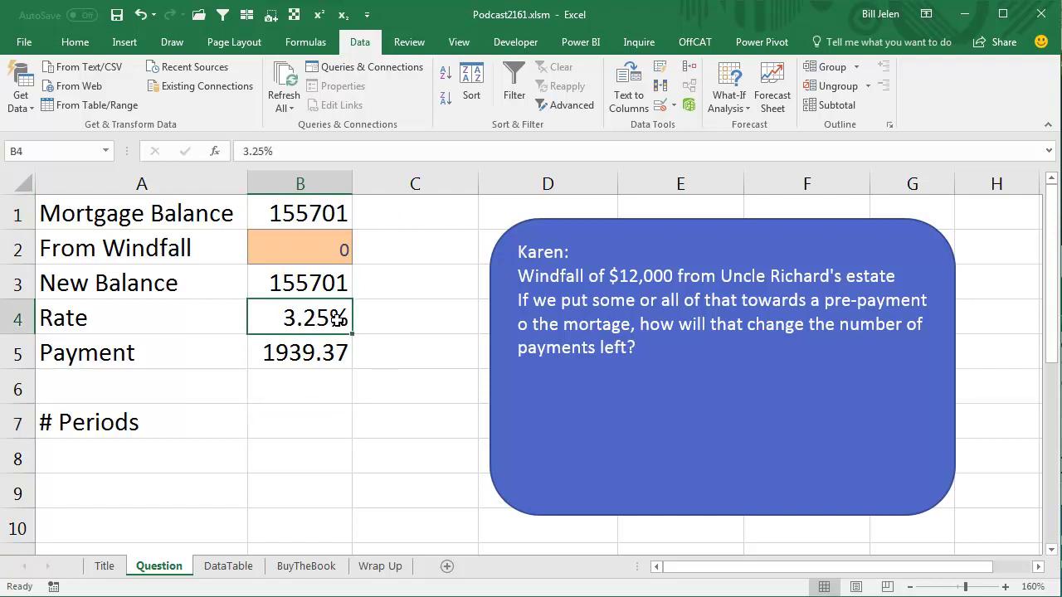
pyautogui.click(320, 353)
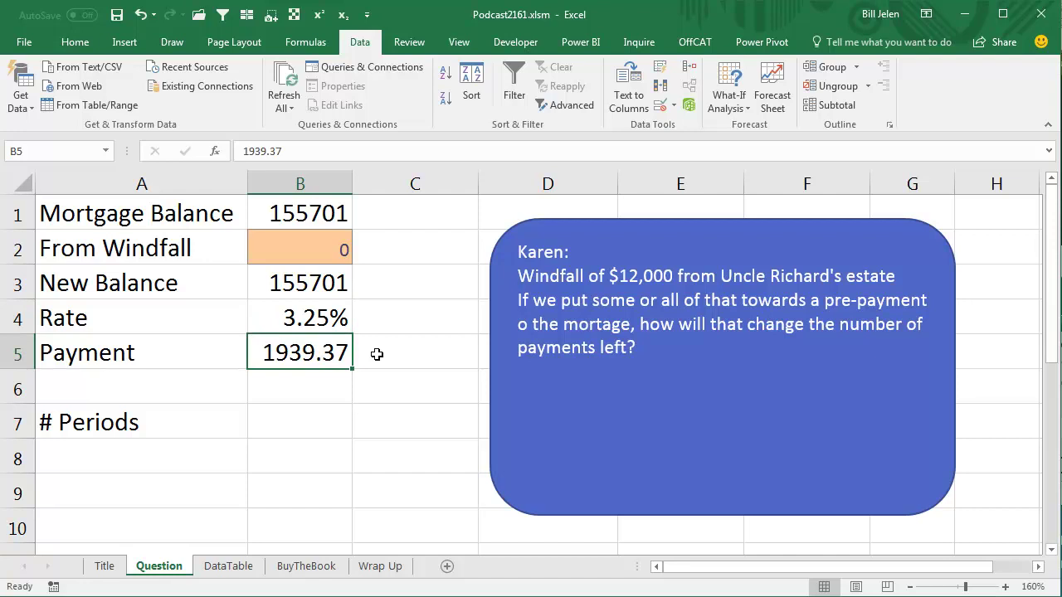
pyautogui.click(303, 424)
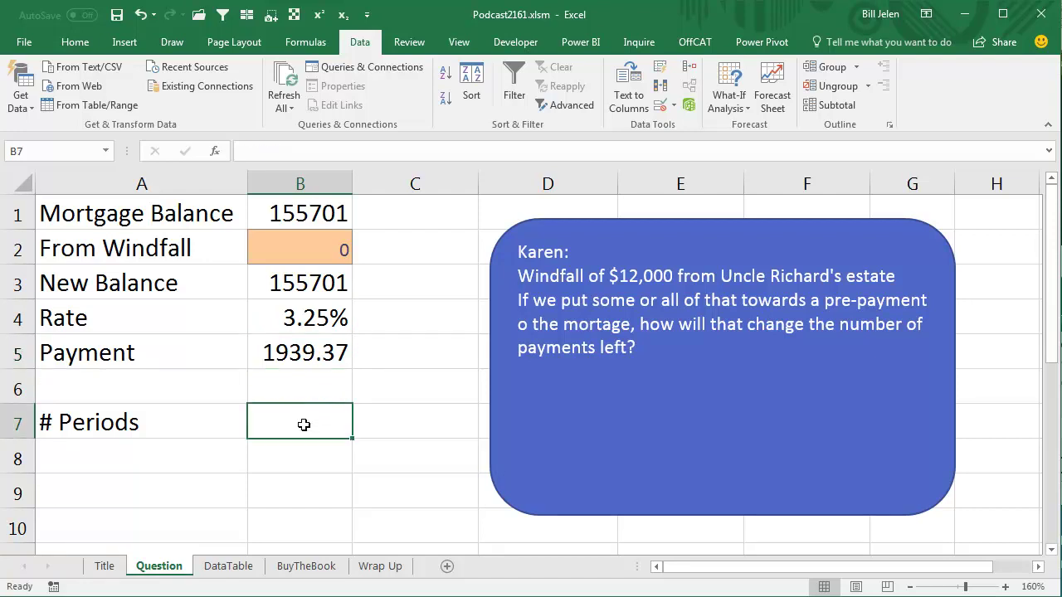
# Build =NPER(B4/12,-B5,B1) in B7 through the function arguments dialog, giving 90.6507 payments left.
pyautogui.write('=NPER(')
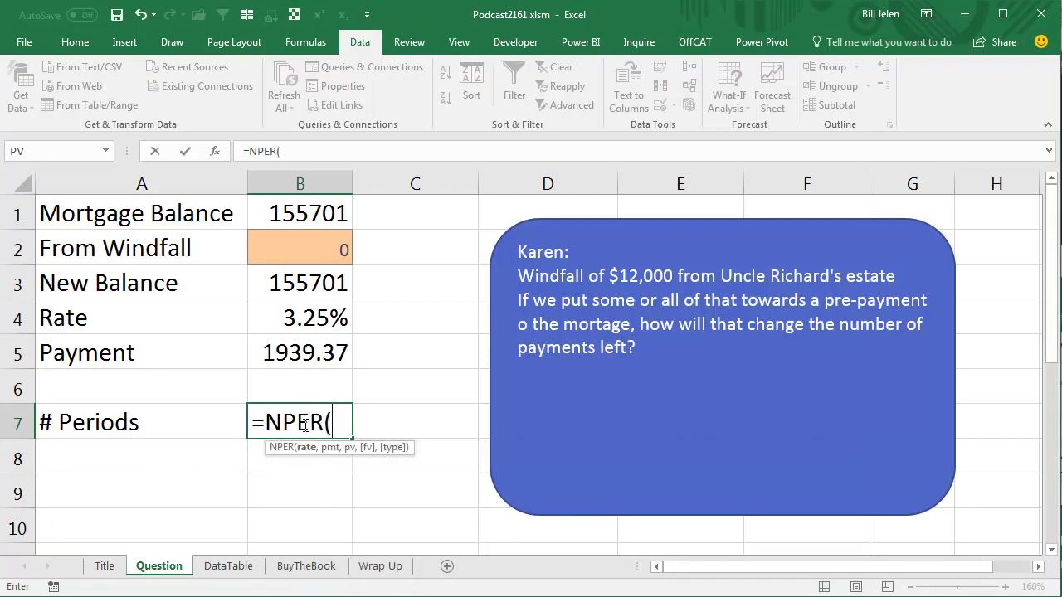
pyautogui.click(214, 152)
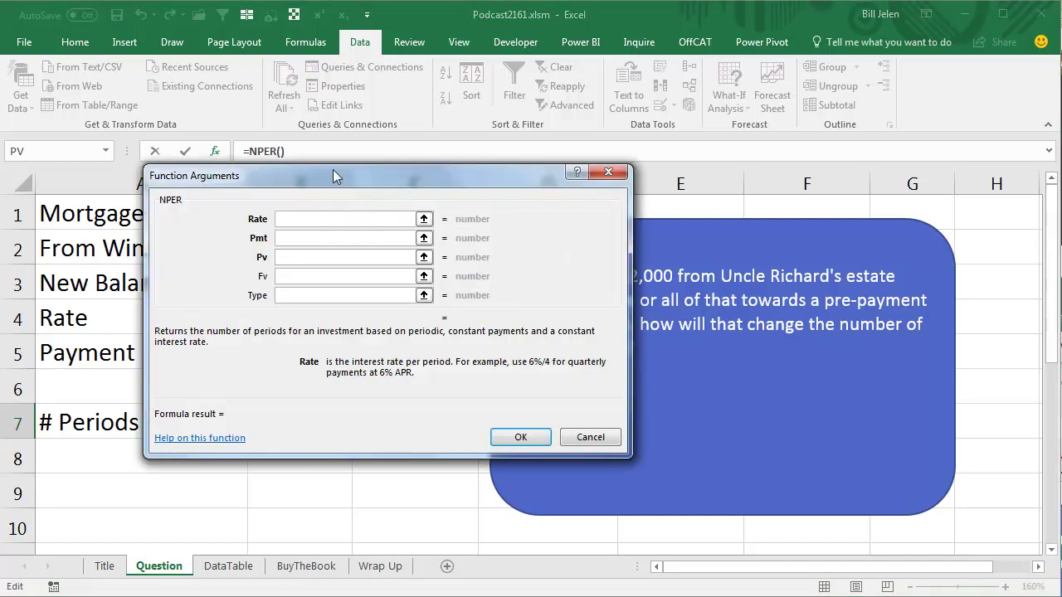
pyautogui.moveTo(334, 171); pyautogui.dragTo(621, 175)
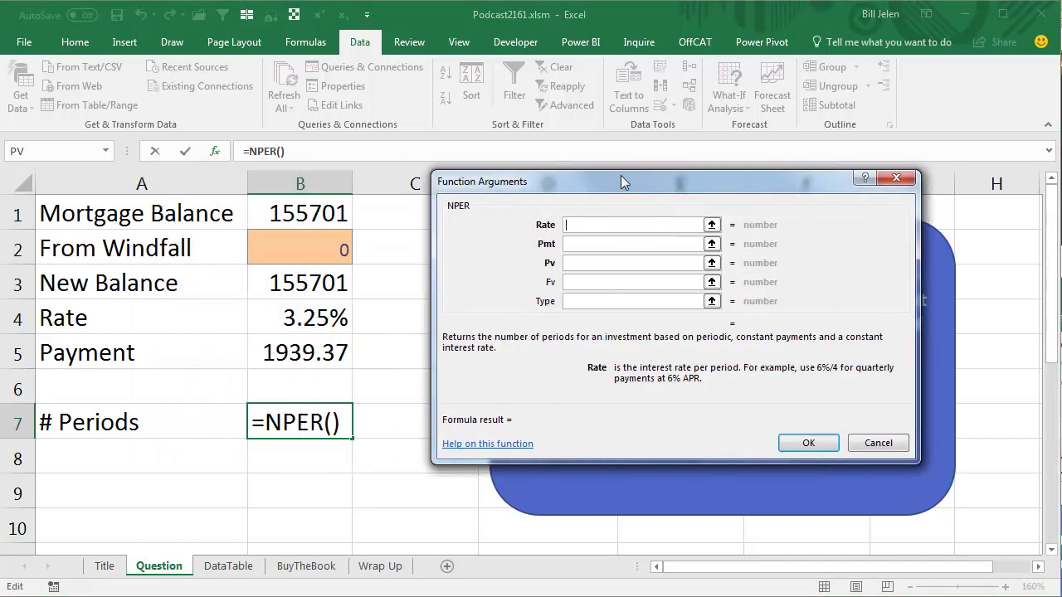
pyautogui.click(318, 320)
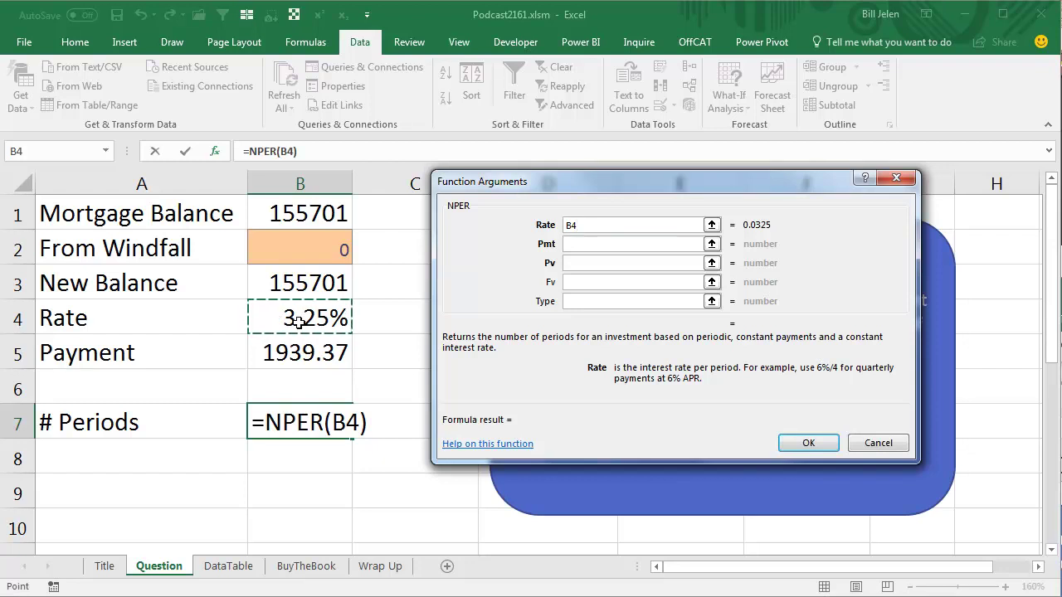
pyautogui.write('/12')
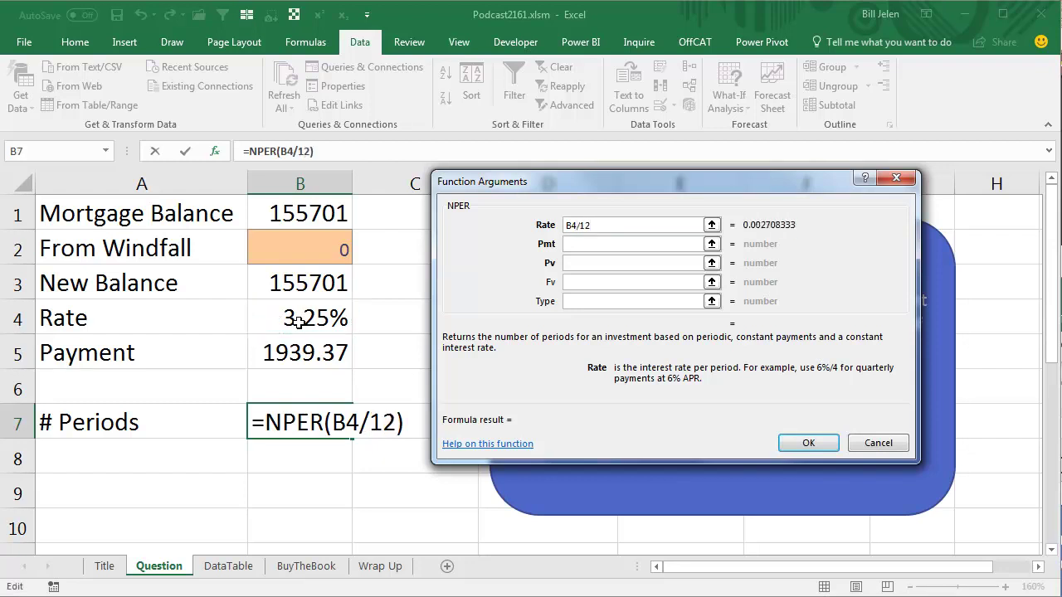
pyautogui.click(572, 242)
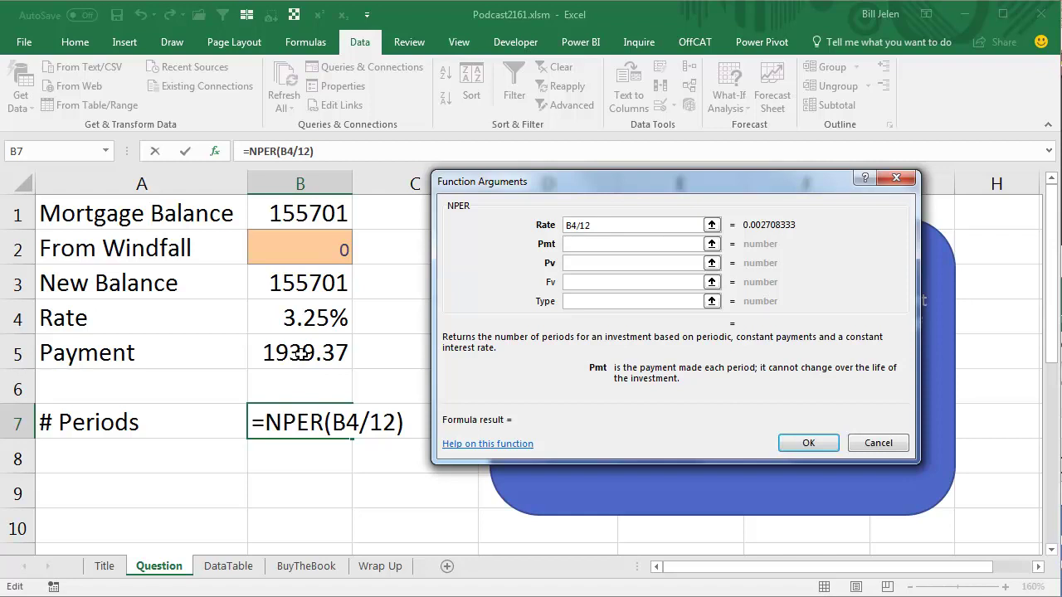
pyautogui.write('-')
pyautogui.click(300, 353)
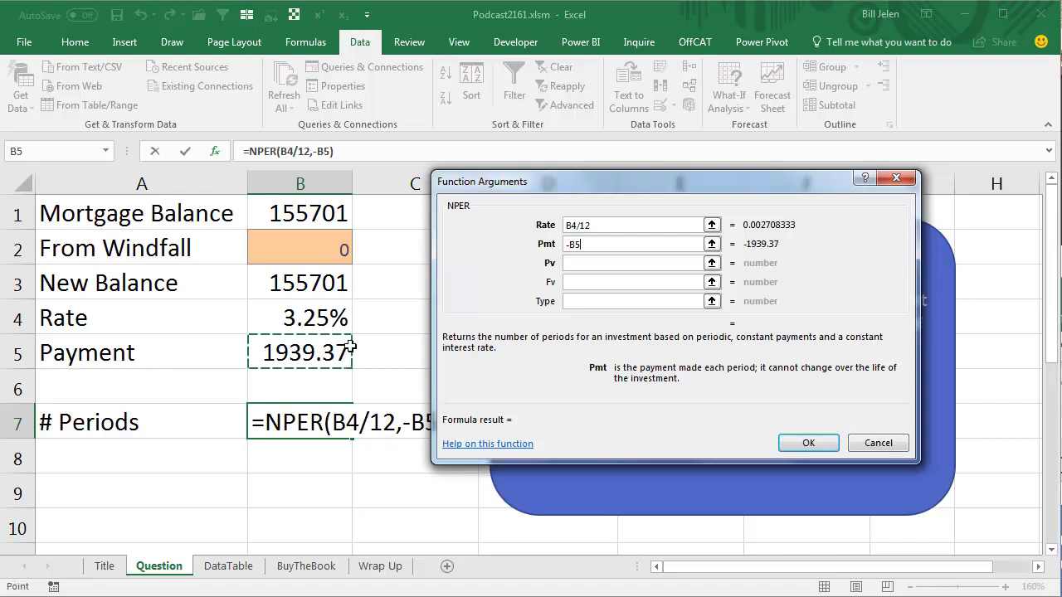
pyautogui.click(569, 265)
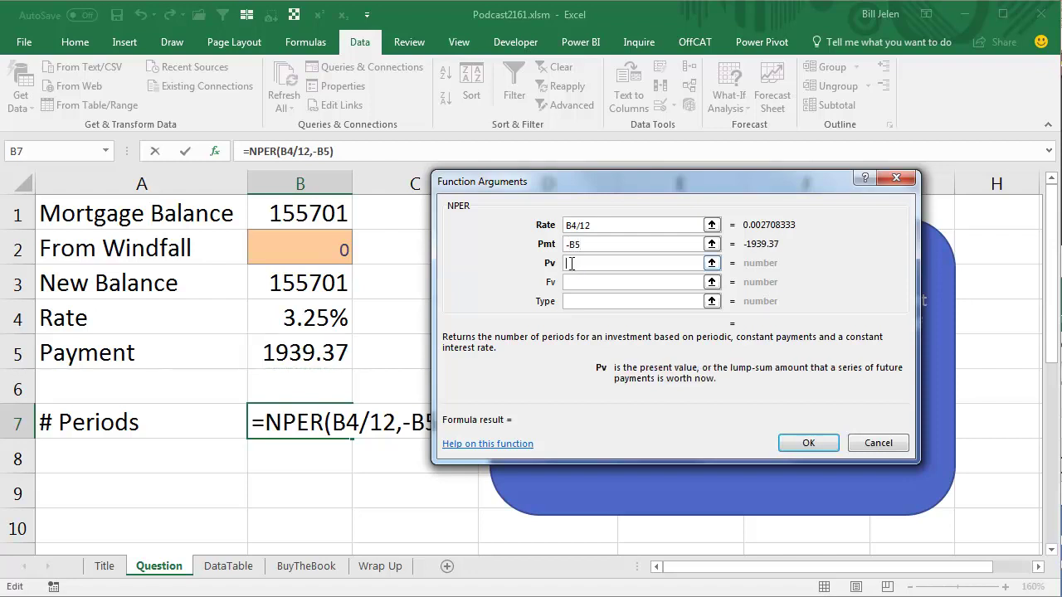
pyautogui.click(316, 215)
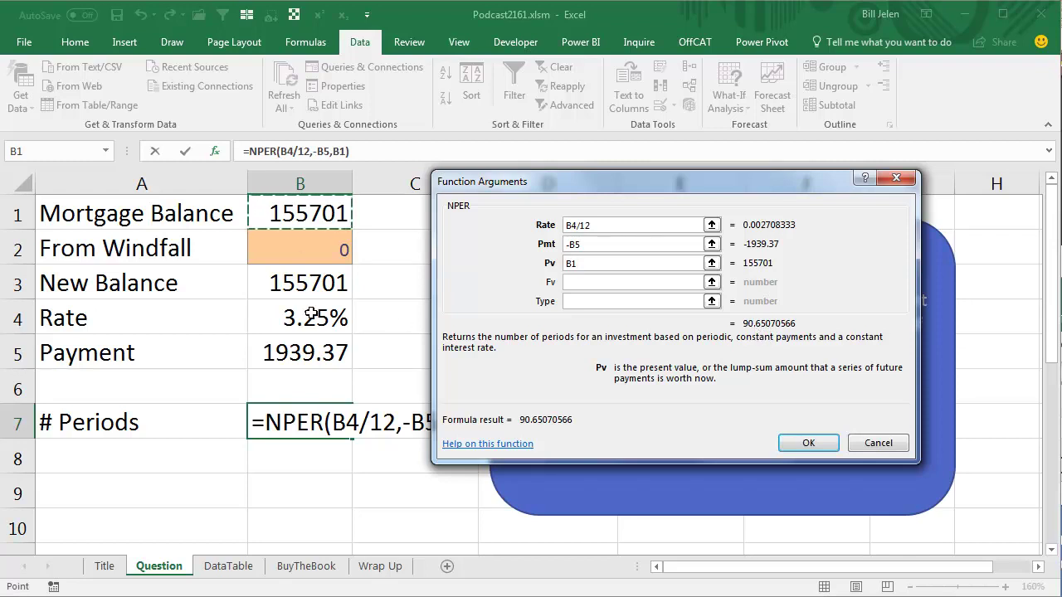
pyautogui.click(809, 445)
pyautogui.press('Up')
pyautogui.press('Up')
pyautogui.press('Up')
pyautogui.press('Up')
pyautogui.press('Up')
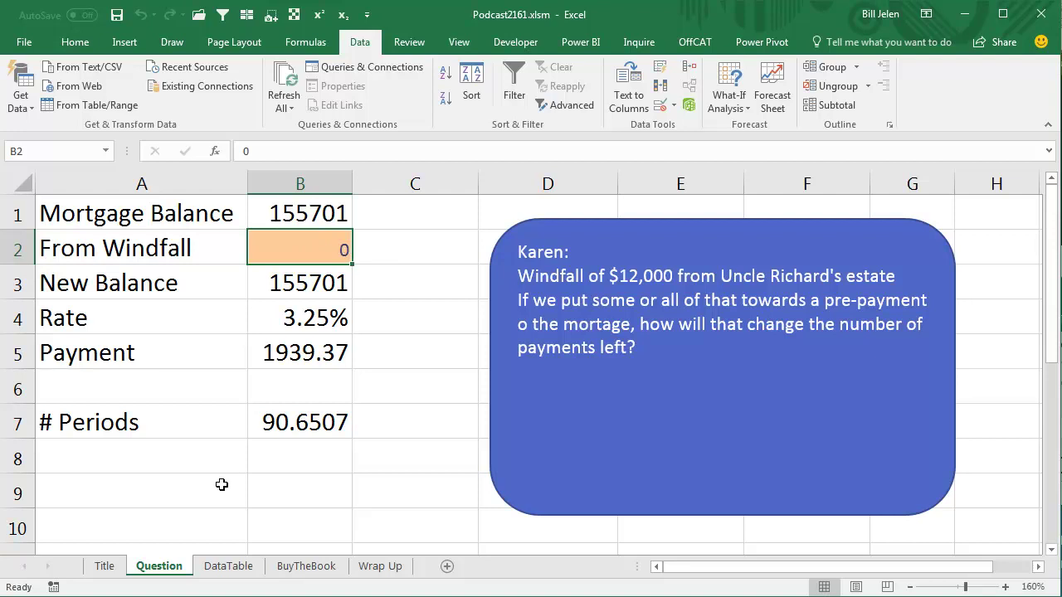
# On the DataTable sheet, make A7:B12 a data table with column input cell B2.
pyautogui.click(229, 566)
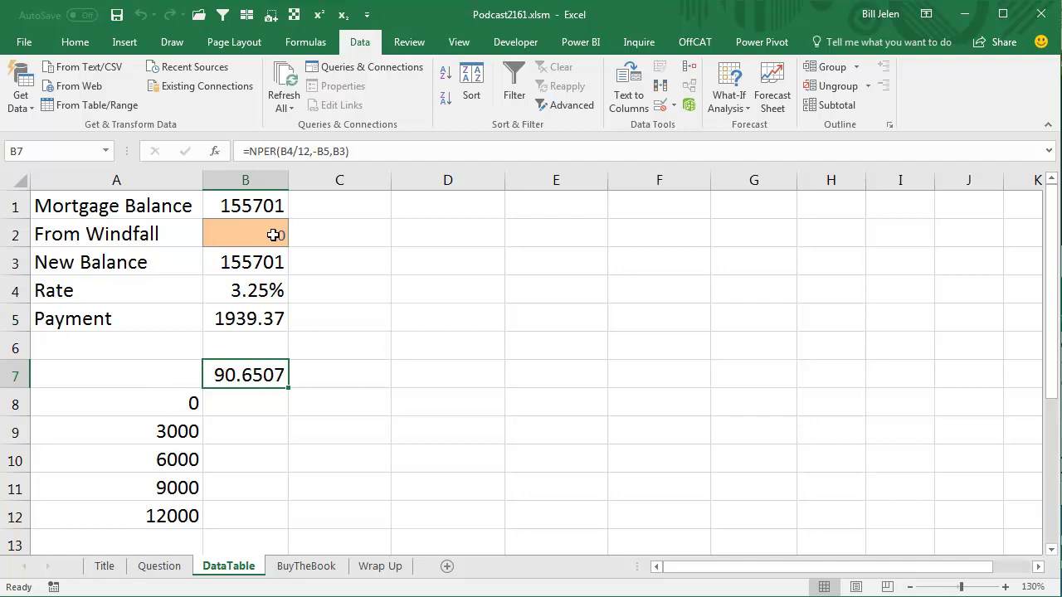
pyautogui.moveTo(161, 377); pyautogui.dragTo(216, 514)
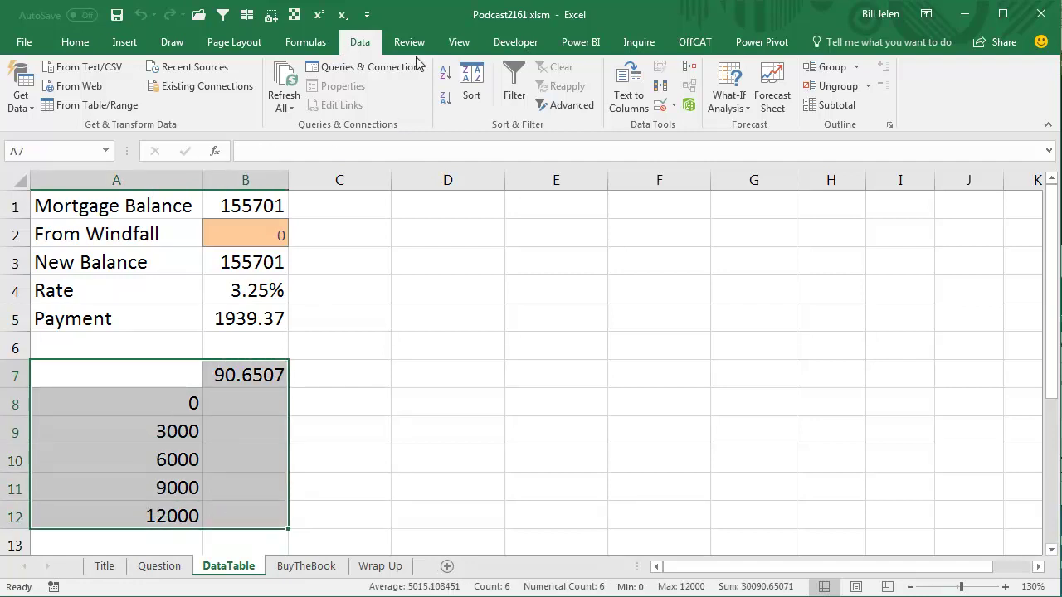
pyautogui.click(712, 100)
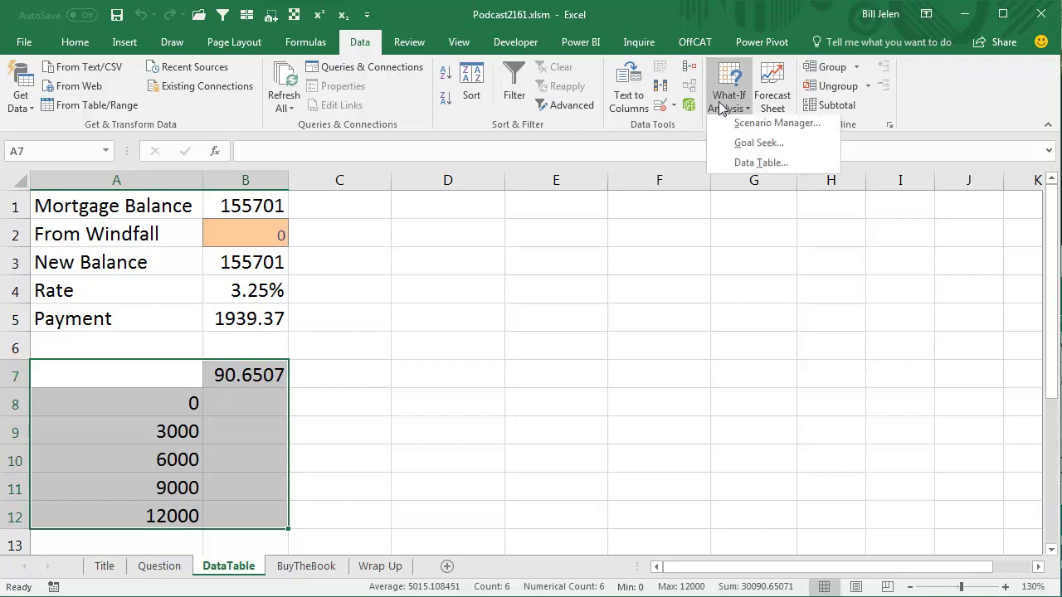
pyautogui.click(745, 166)
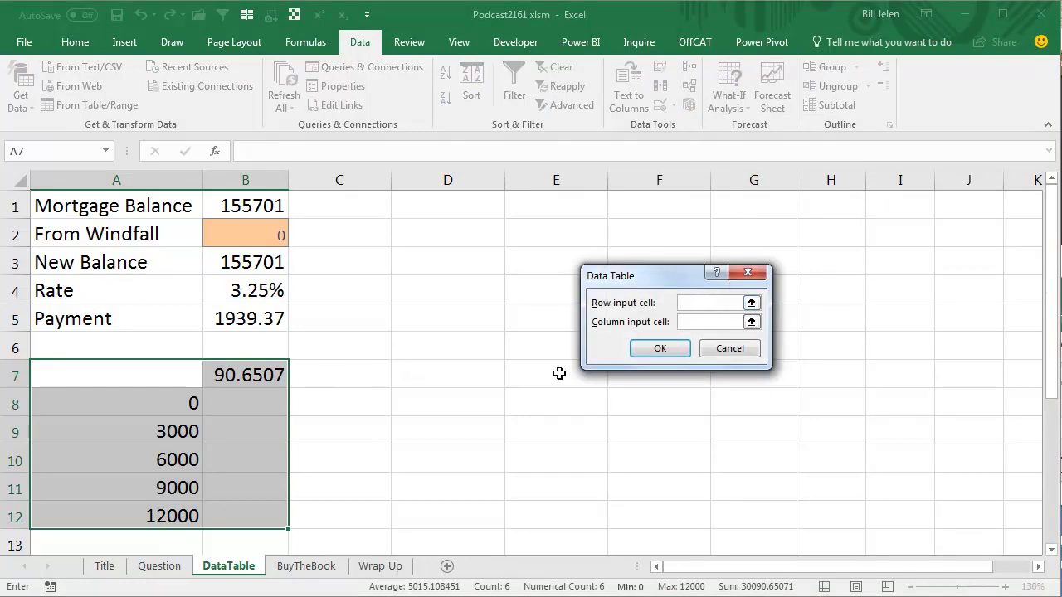
pyautogui.click(694, 324)
pyautogui.click(260, 237)
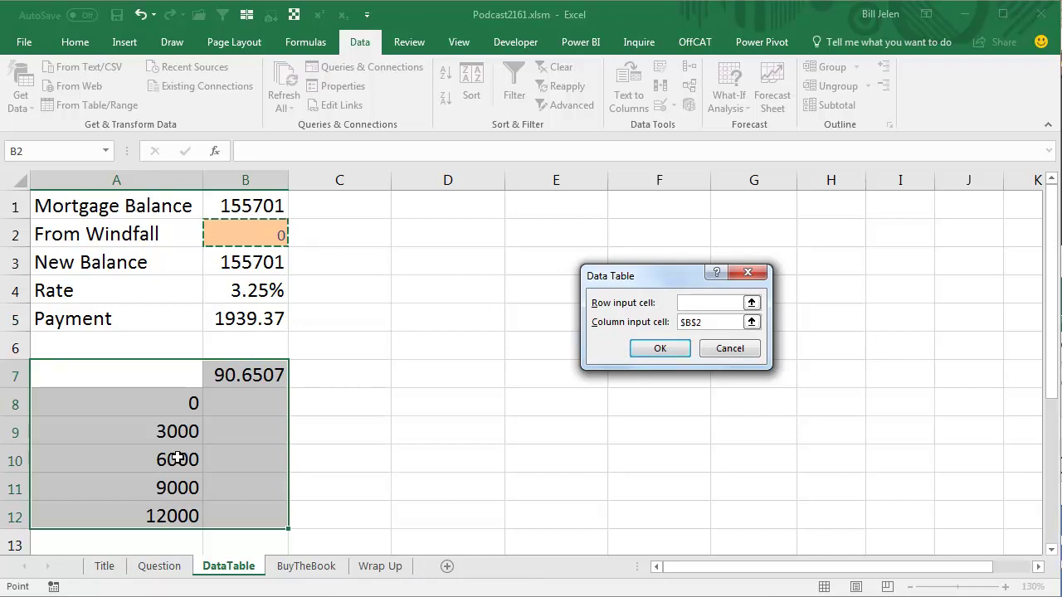
pyautogui.click(660, 350)
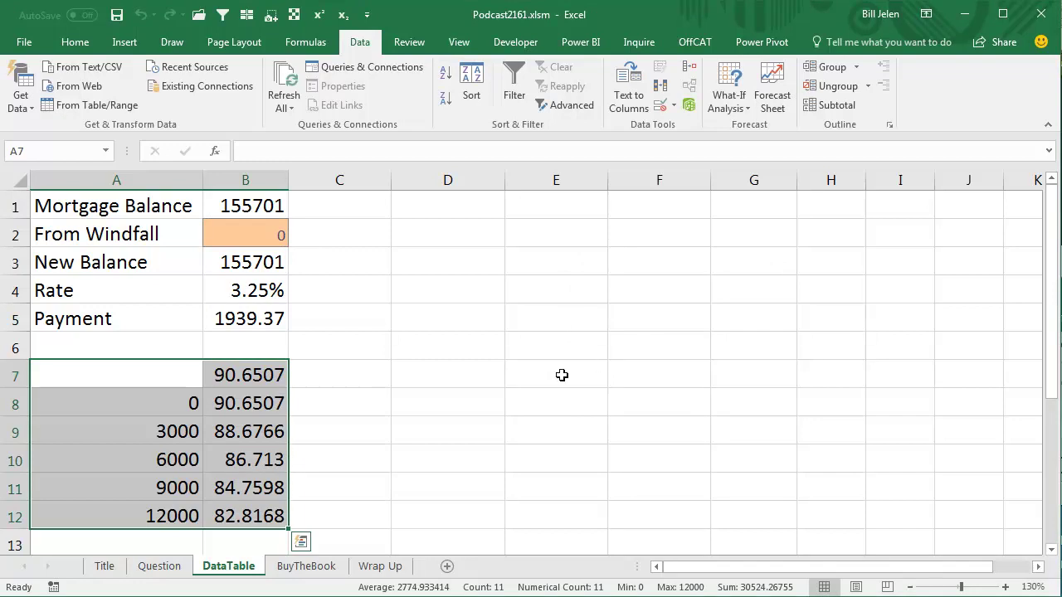
pyautogui.click(338, 400)
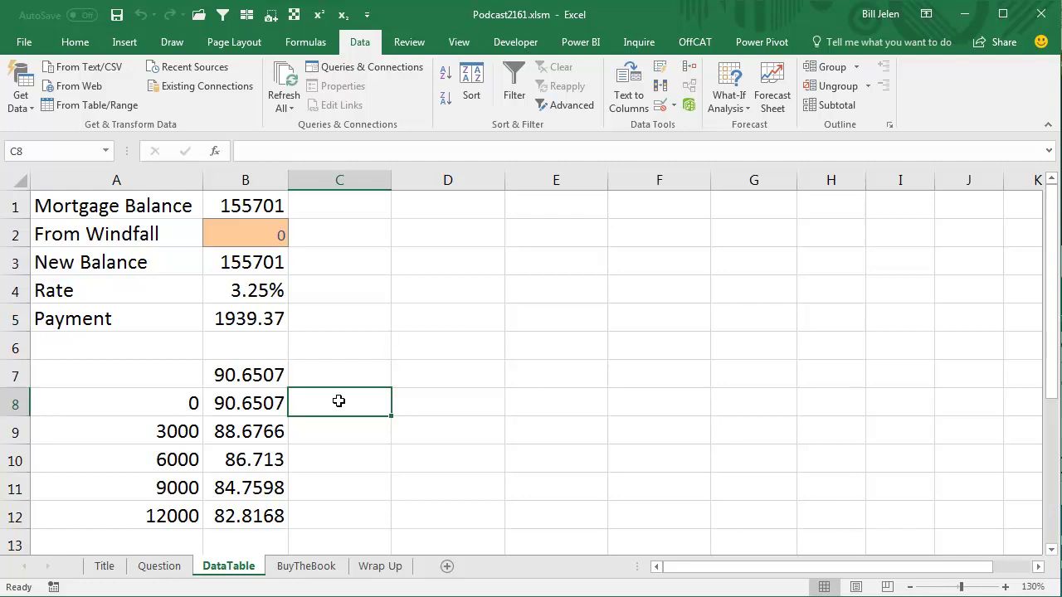
# Head column C 'Payoff Date' and enter =TODAY()+DATE(0,B8,1) in C8.
pyautogui.press('Up')
pyautogui.write('Pay')
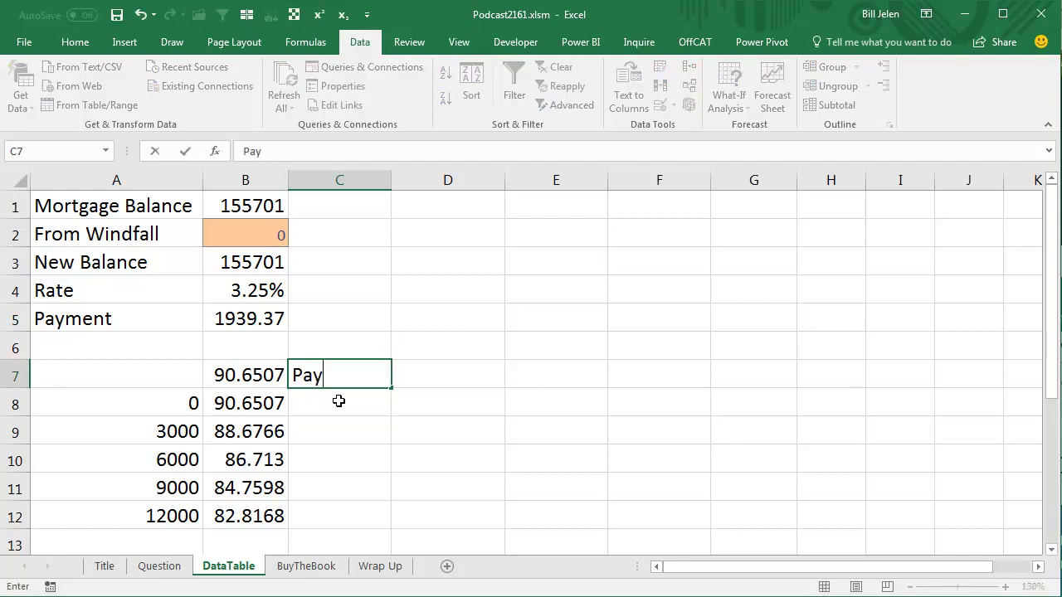
pyautogui.write('off Date')
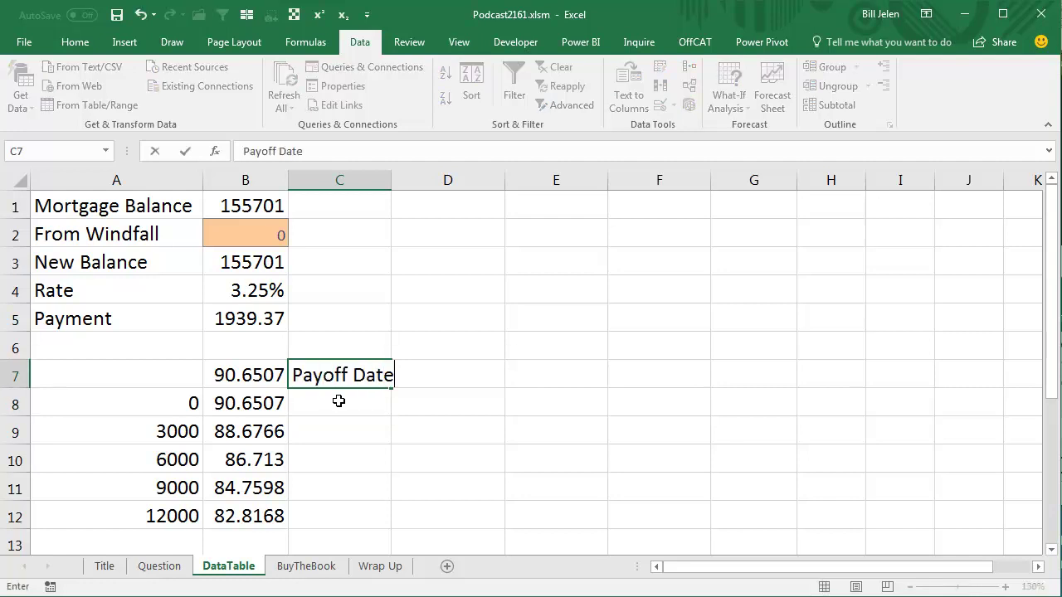
pyautogui.press('Return')
pyautogui.write('=TODAY()')
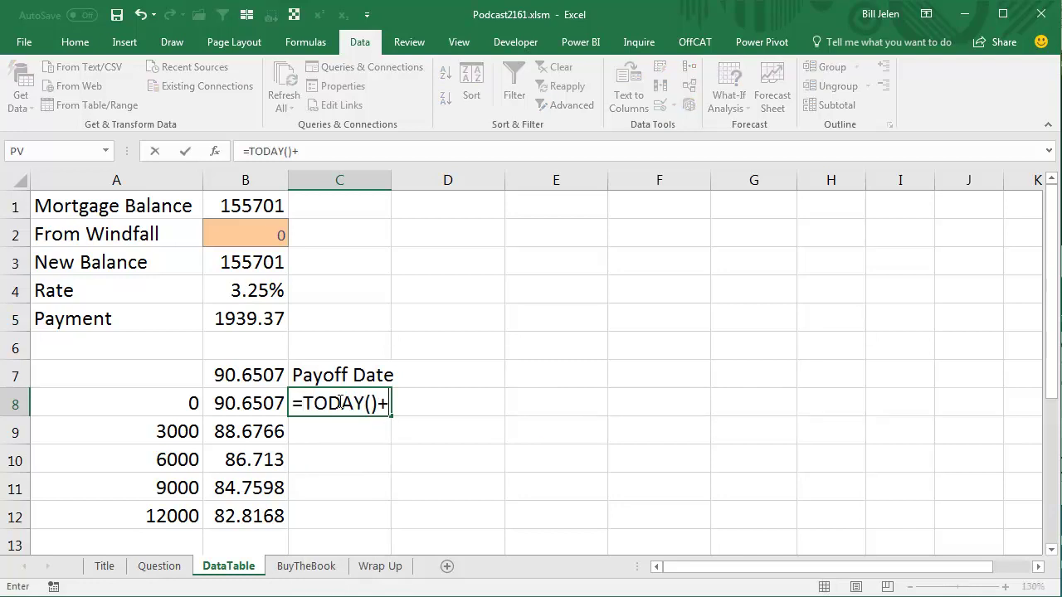
pyautogui.write('+DATE(')
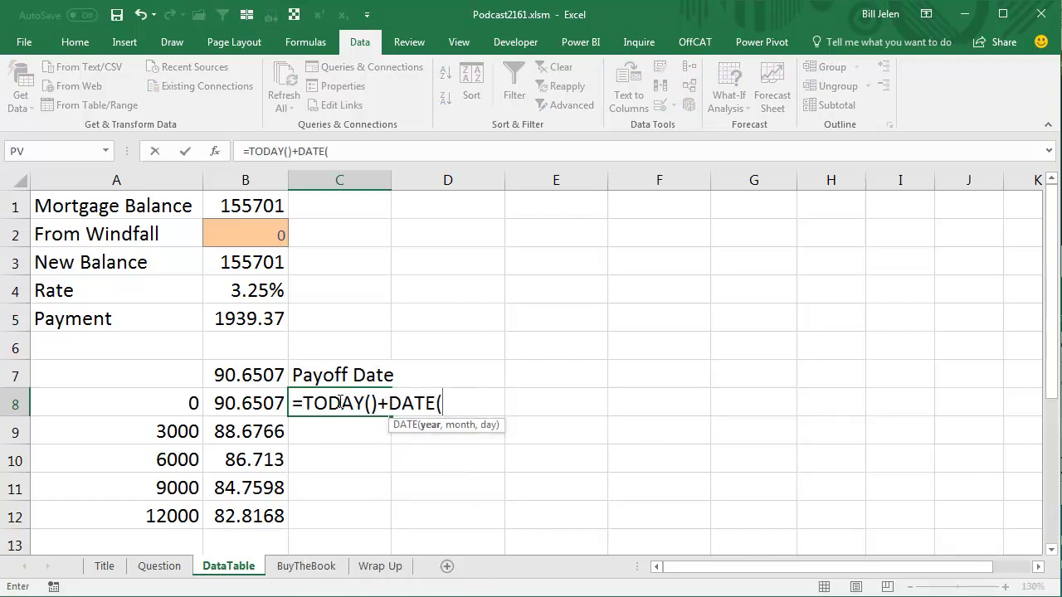
pyautogui.write('0,')
pyautogui.press('Left')
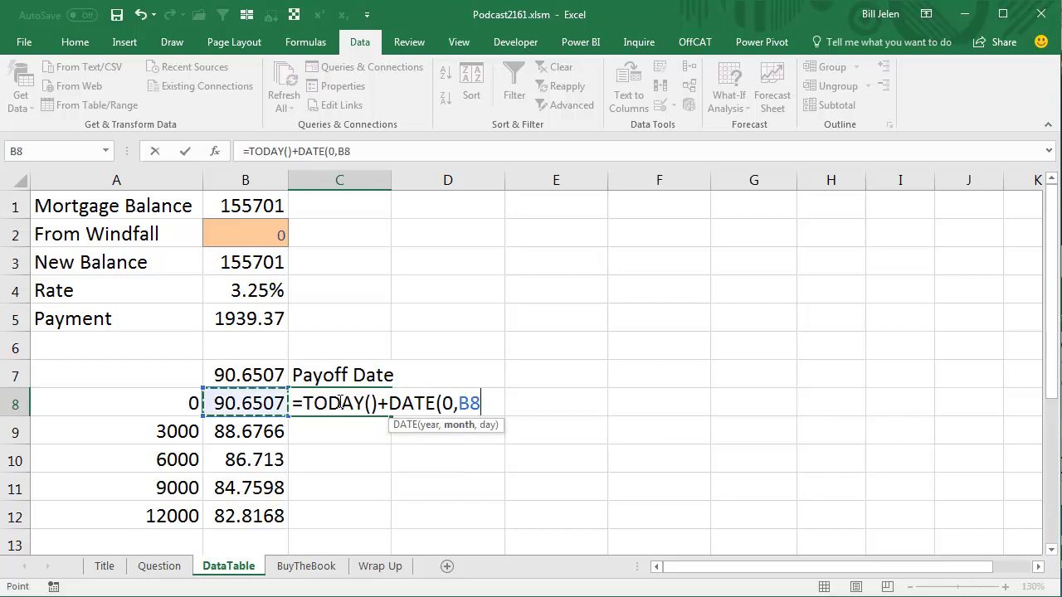
pyautogui.write(',')
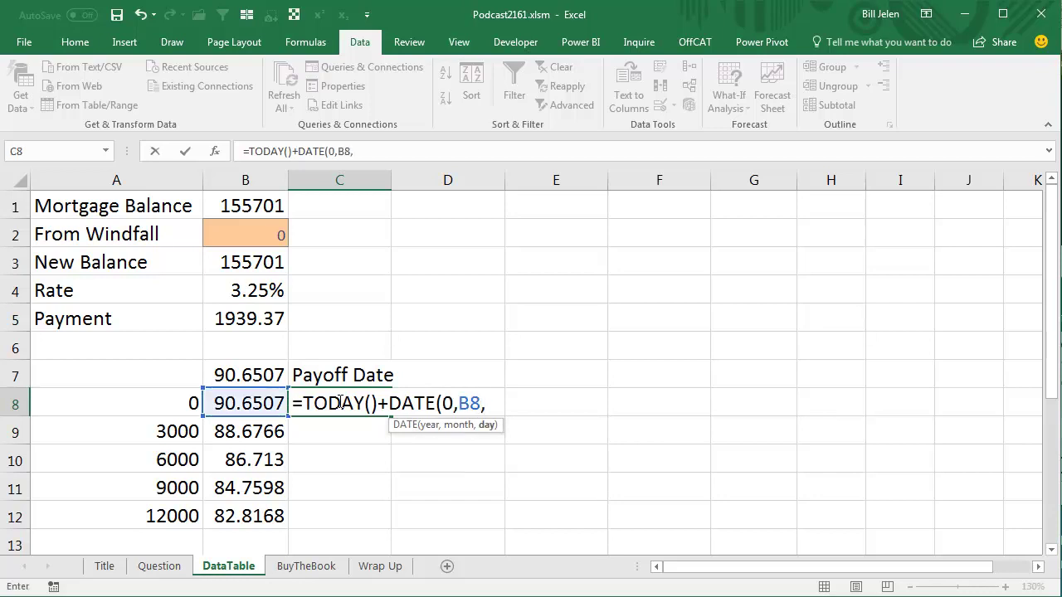
pyautogui.write('1)')
pyautogui.press('Return')
# Format C8 as Short Date, fill it down to row 12, and widen column C.
pyautogui.click(339, 402)
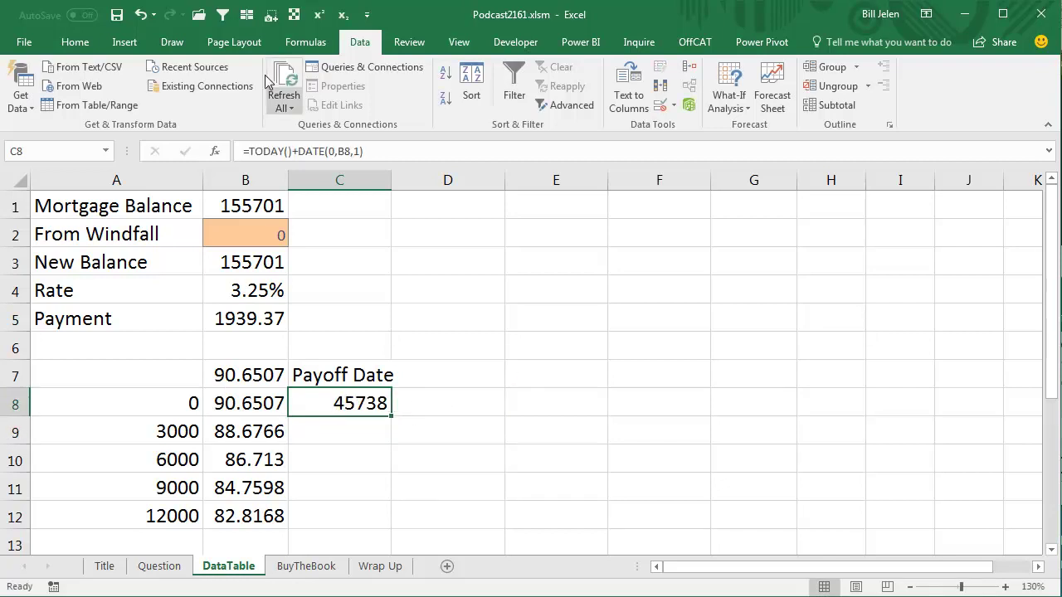
pyautogui.click(79, 42)
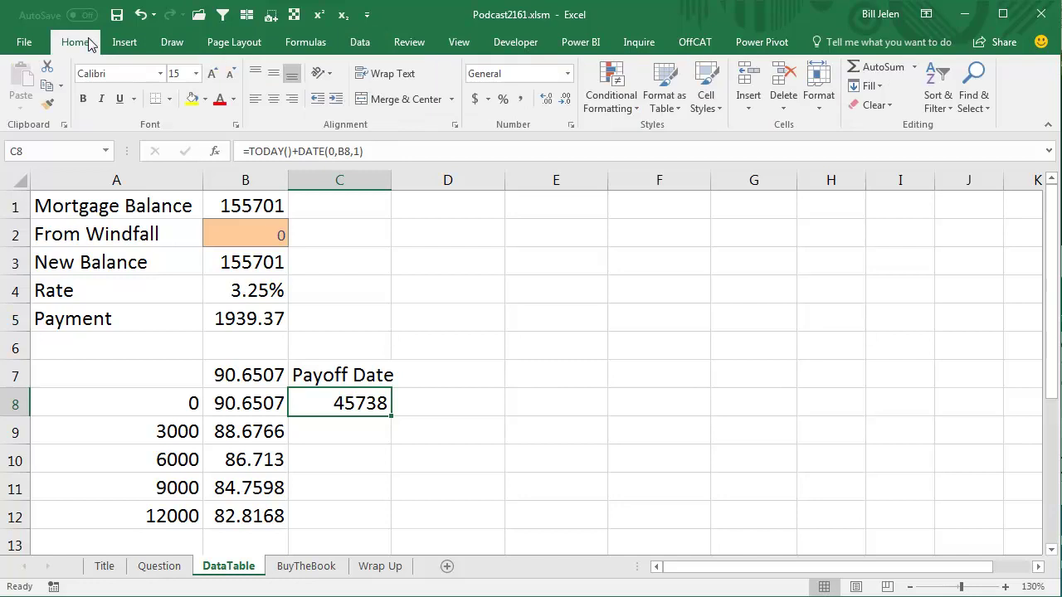
pyautogui.click(567, 73)
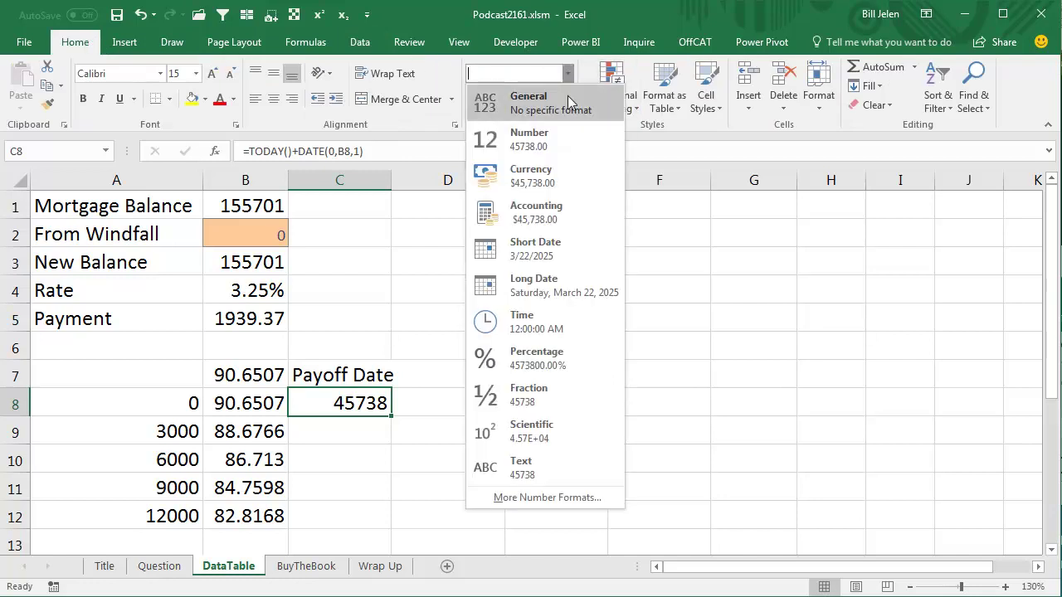
pyautogui.click(539, 250)
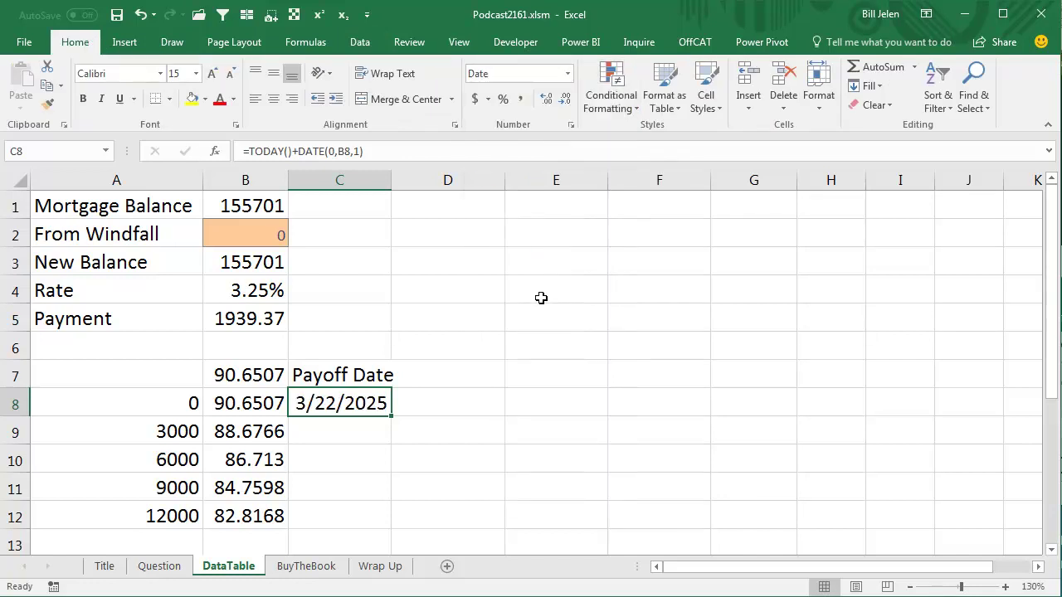
pyautogui.doubleClick(390, 415)
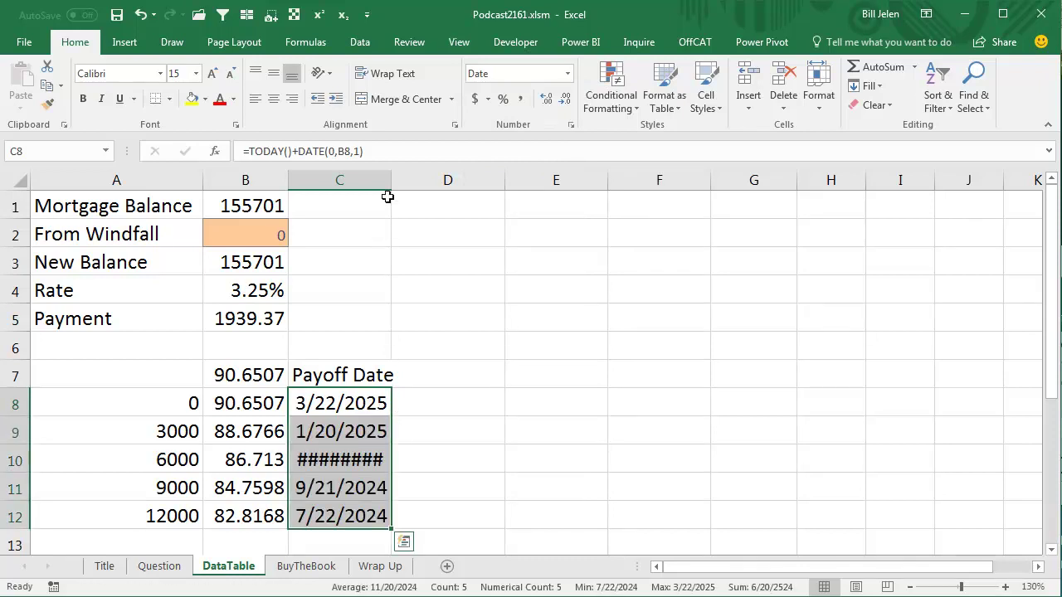
pyautogui.moveTo(392, 180); pyautogui.dragTo(403, 179)
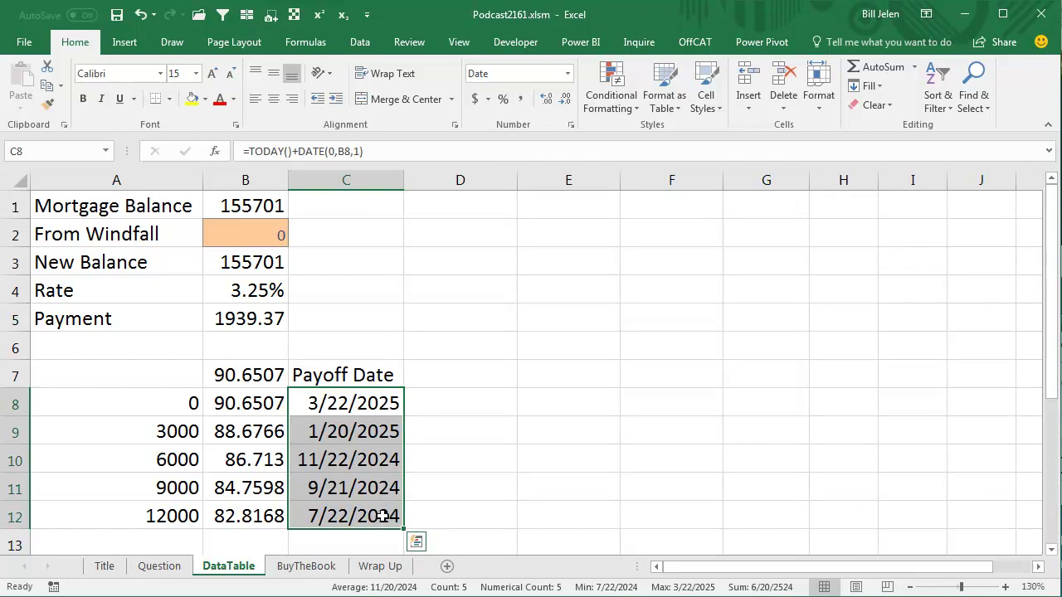
# Enter =DATEDIF(C12,C8,"m") in D12 to get 8 months between the payoff dates.
pyautogui.click(497, 513)
pyautogui.write('=datedif(C12')
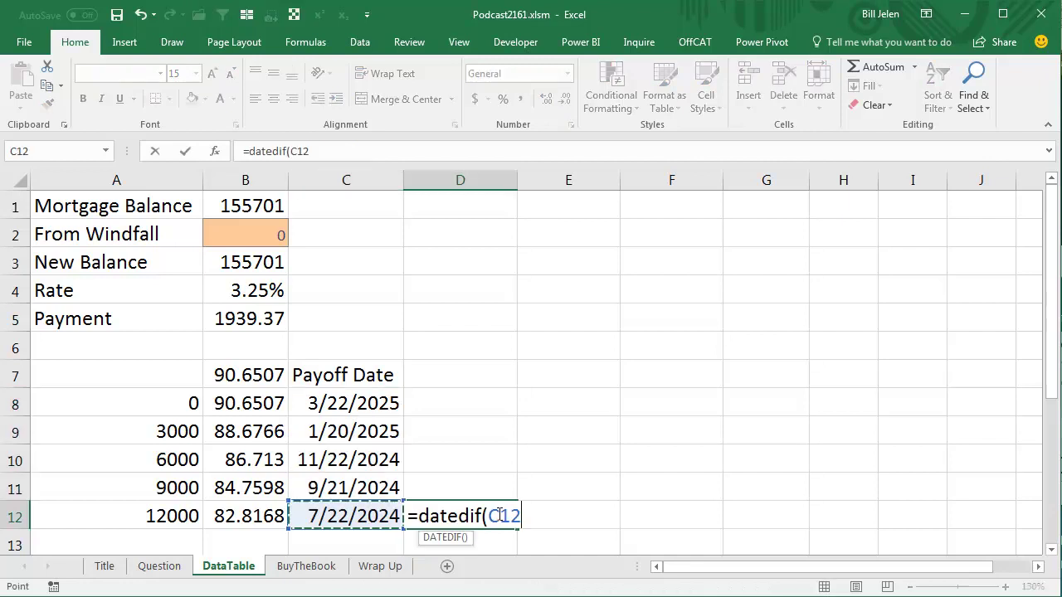
pyautogui.press('Escape')
pyautogui.write('=dates')
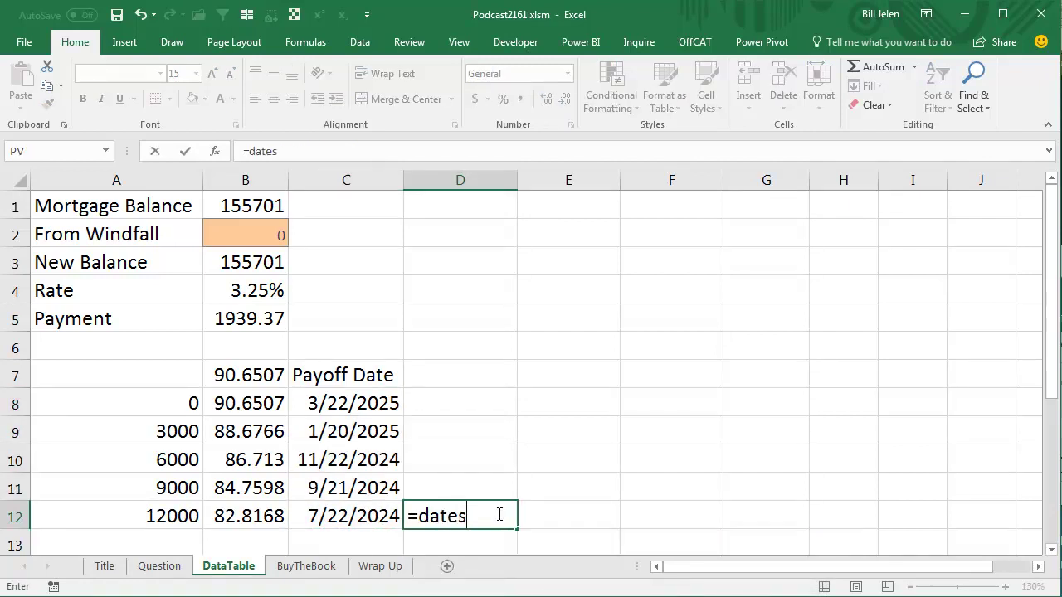
pyautogui.press('BackSpace')
pyautogui.write('dif(')
pyautogui.press('Left')
pyautogui.write(',')
pyautogui.press('Up')
pyautogui.press('Up')
pyautogui.press('Up')
pyautogui.press('Up')
pyautogui.press('Left')
pyautogui.press('Left')
pyautogui.press('Right')
pyautogui.write(',"m")')
pyautogui.press('Return')
pyautogui.press('Up')
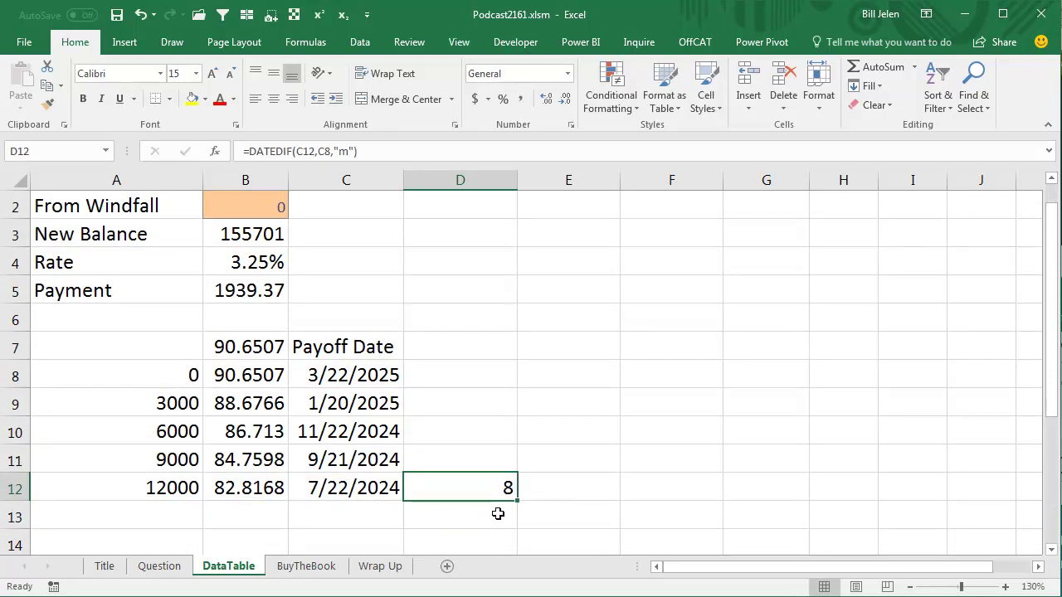
pyautogui.scroll(1, 488, 441)
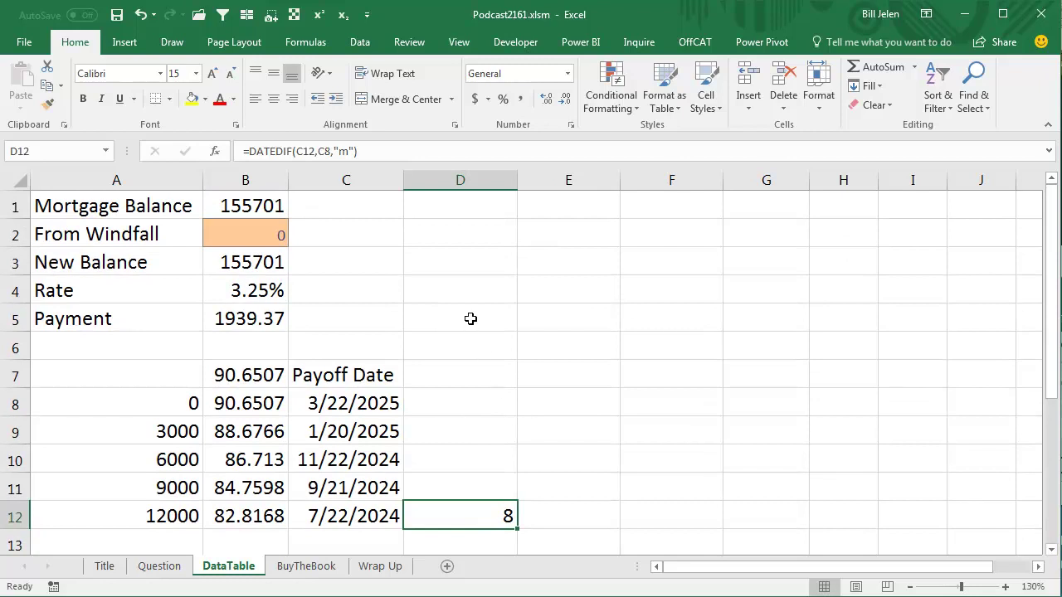
# Enter =8*B5 in D5 to total eight mortgage payments.
pyautogui.click(470, 319)
pyautogui.write('=8')
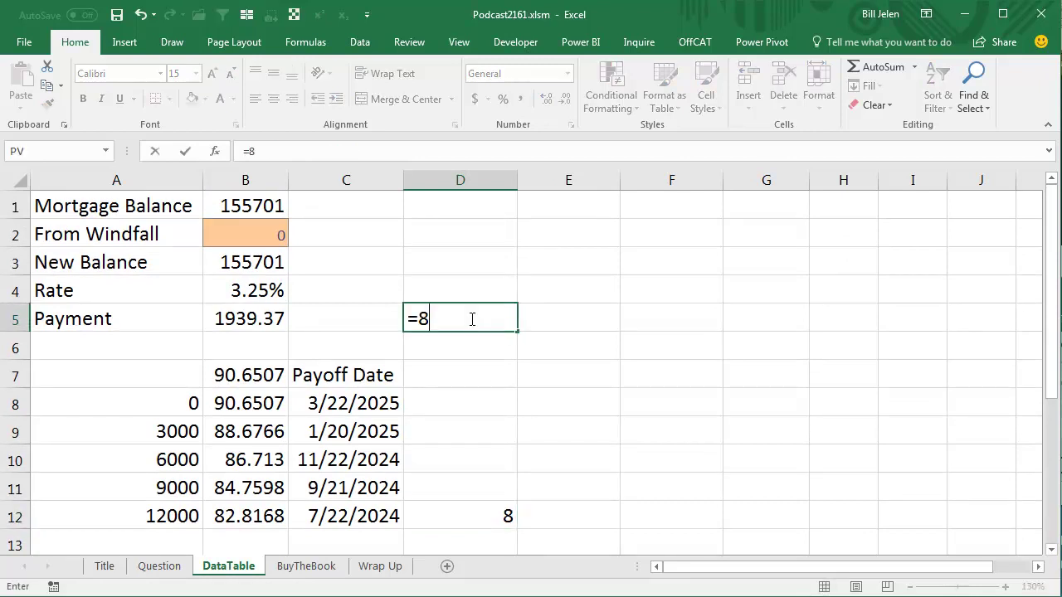
pyautogui.write('*')
pyautogui.press('Left')
pyautogui.press('Left')
pyautogui.press('Return')
pyautogui.click(470, 319)
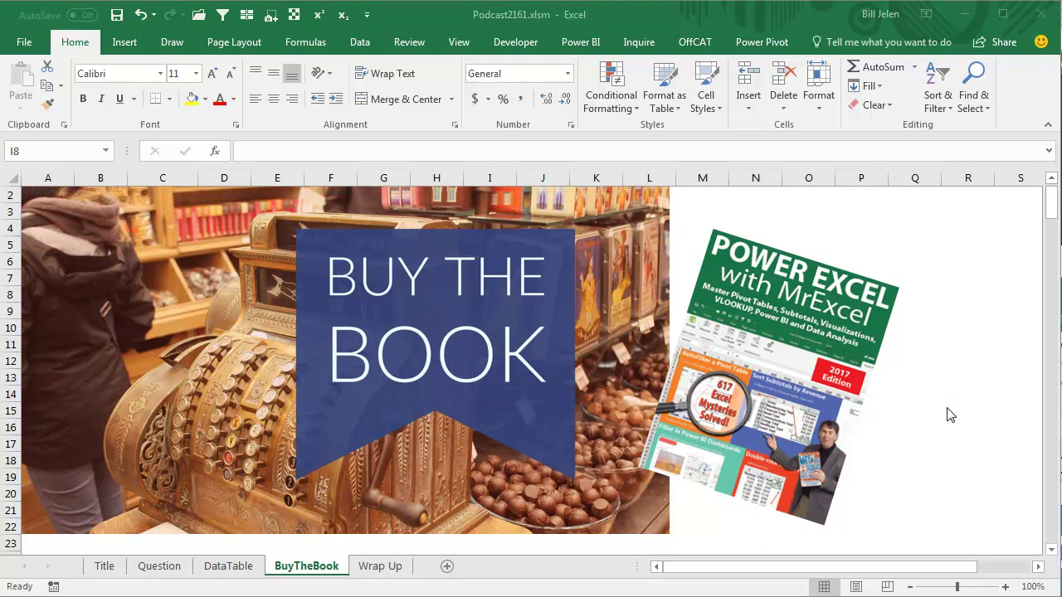
# Switch to the Wrap Up sheet with Ctrl+PageDown.
pyautogui.hotkey('ctrl', 'pagedown')
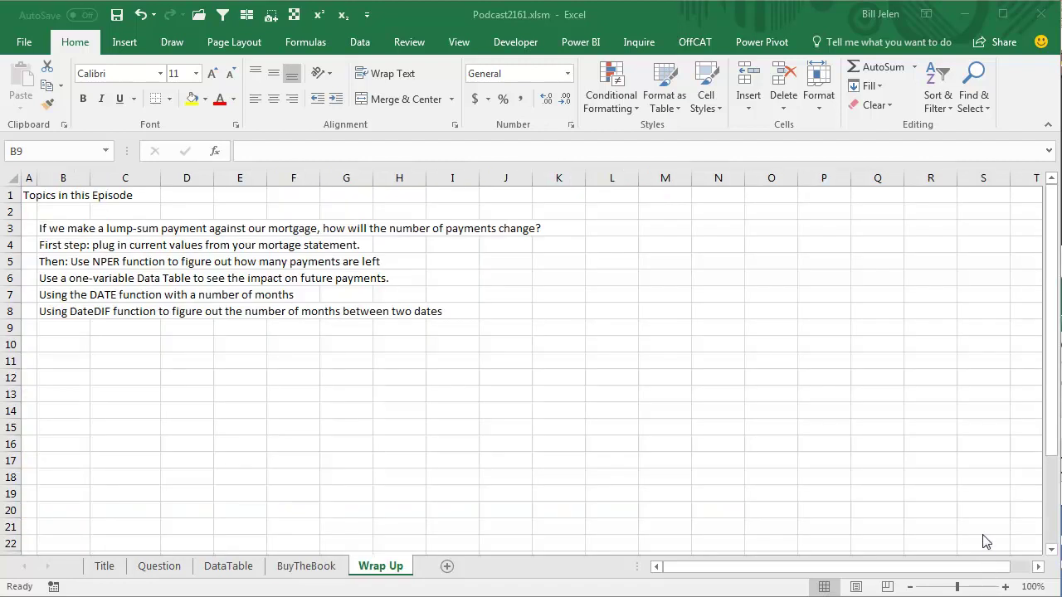